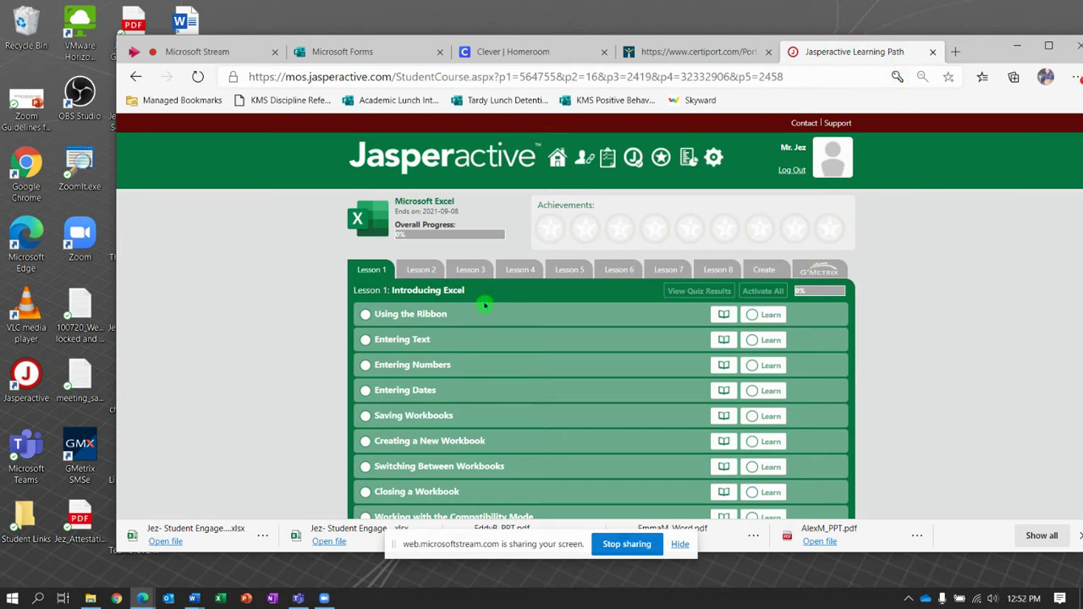
- Launch the Using the Ribbon exercise and enlarge the Excel window beside its pane
left_click(769, 316)
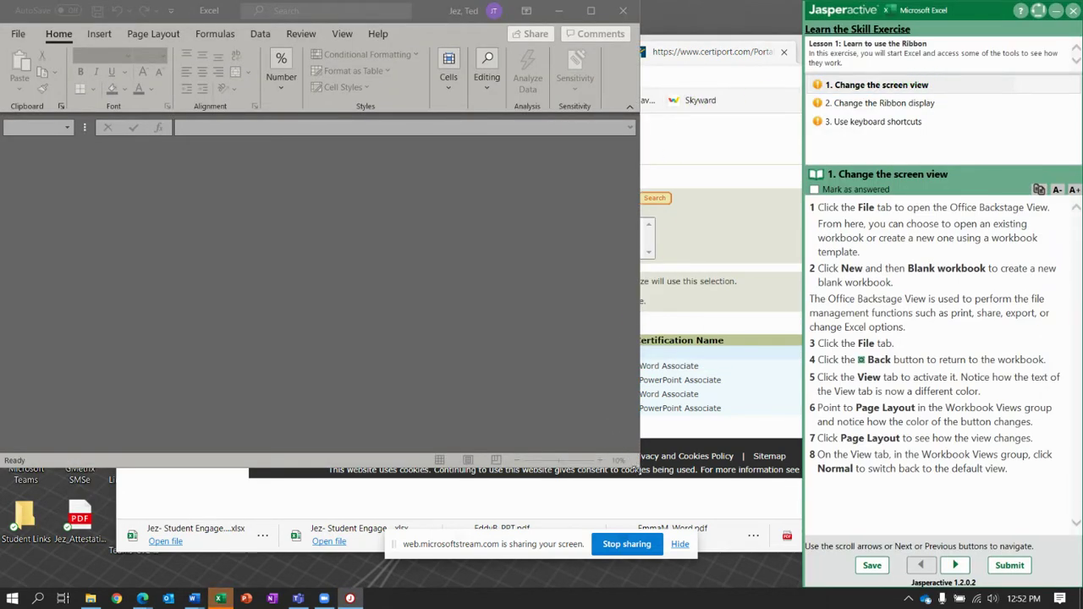
left_click_drag(637, 467, 778, 570)
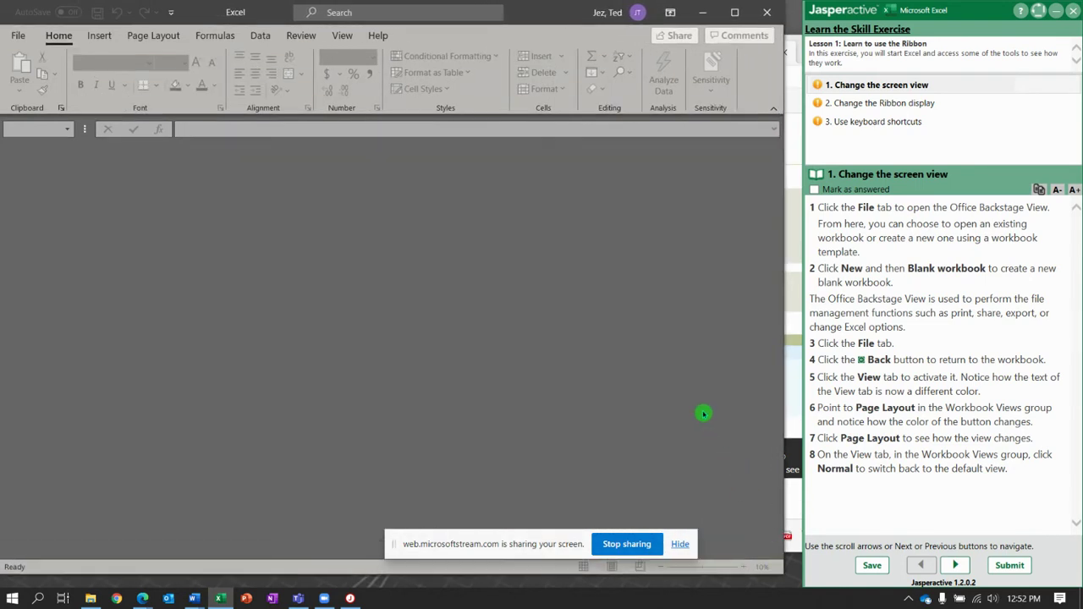
left_click_drag(784, 308, 801, 308)
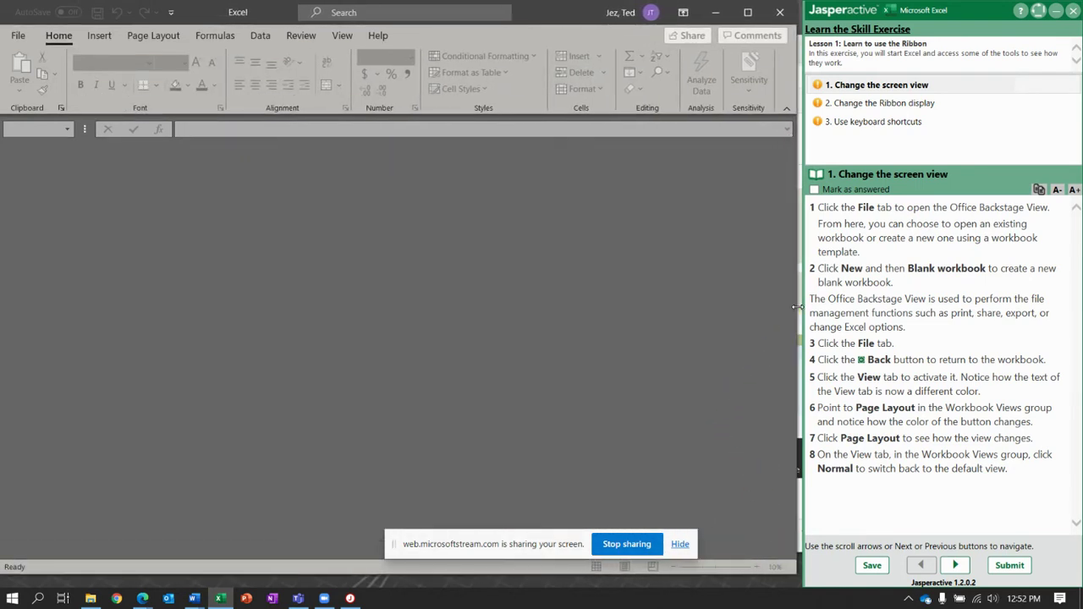
- Create a new blank workbook, Book1, from the File backstage and return to its grid
left_click(16, 35)
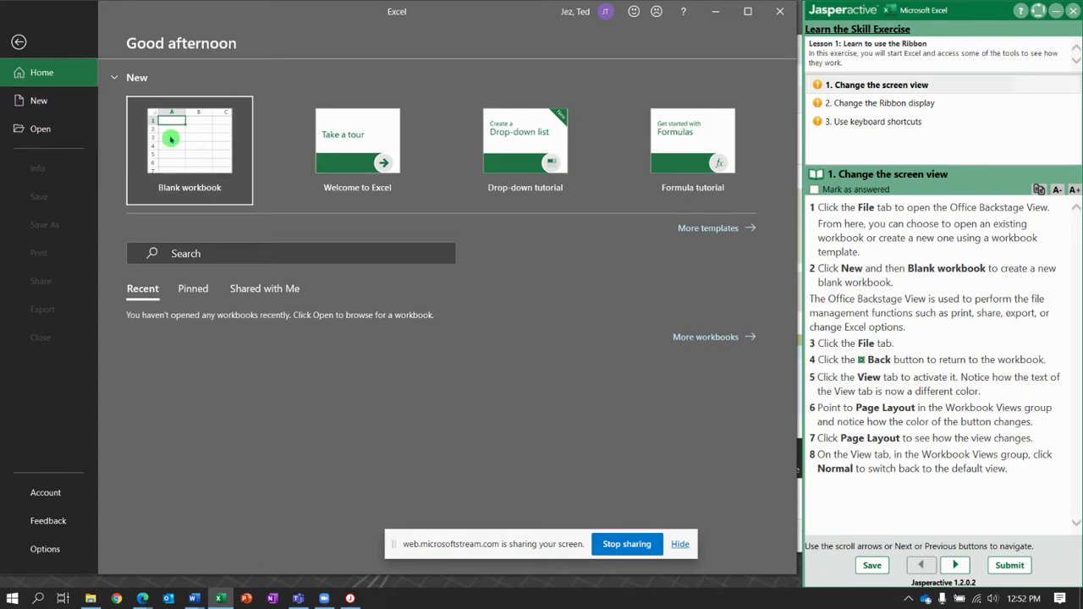
left_click(80, 108)
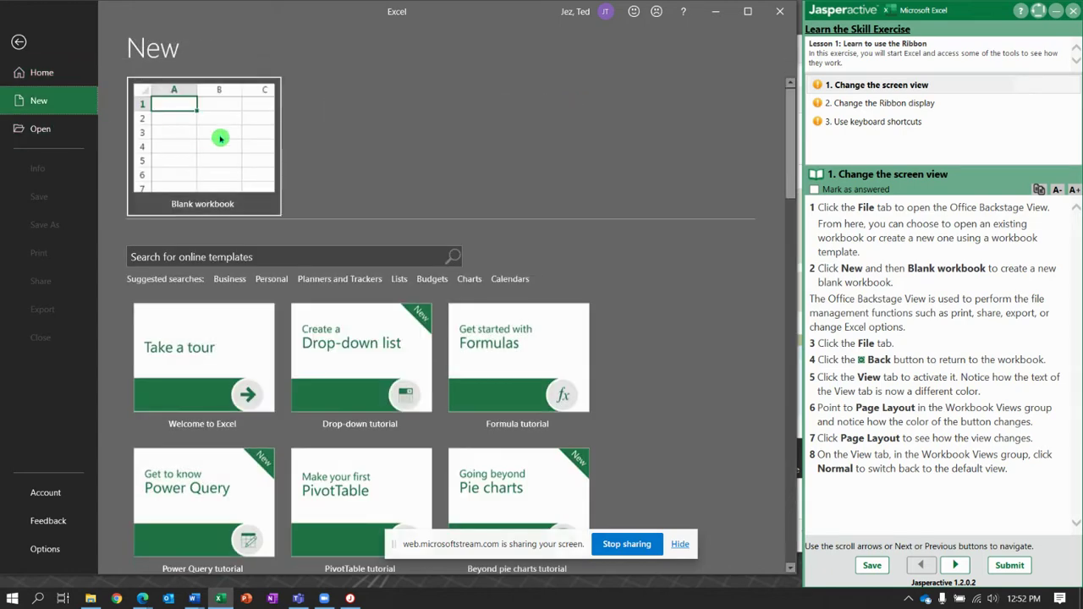
left_click(217, 138)
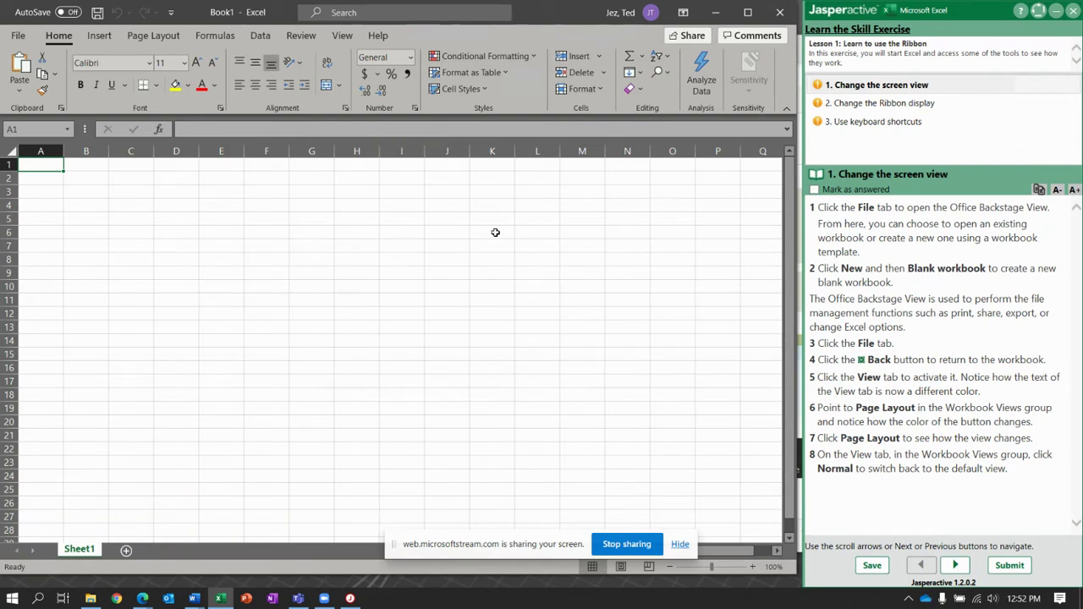
left_click(81, 62)
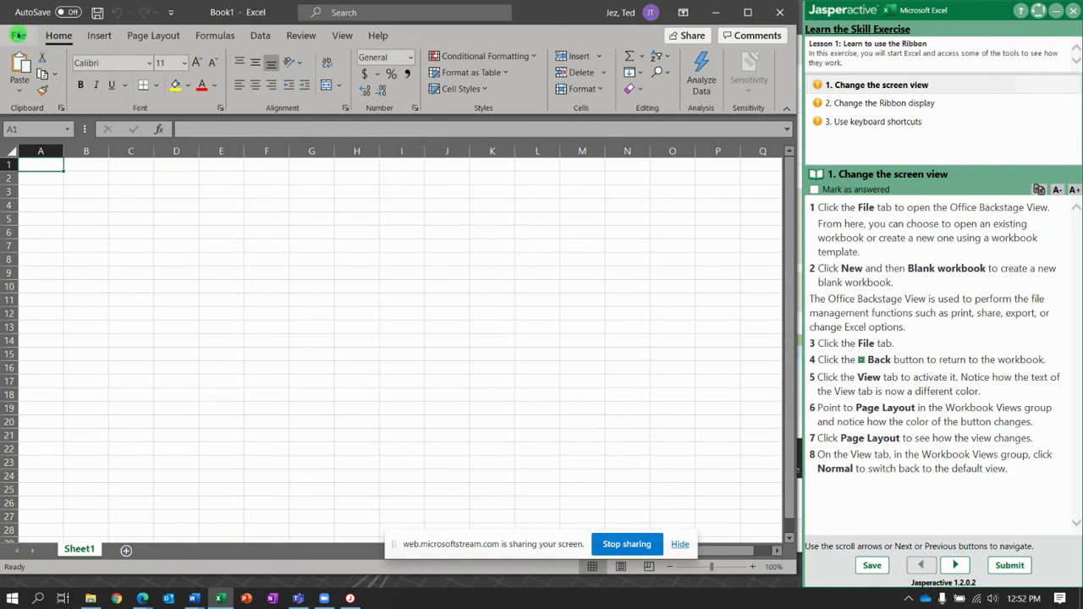
left_click(19, 36)
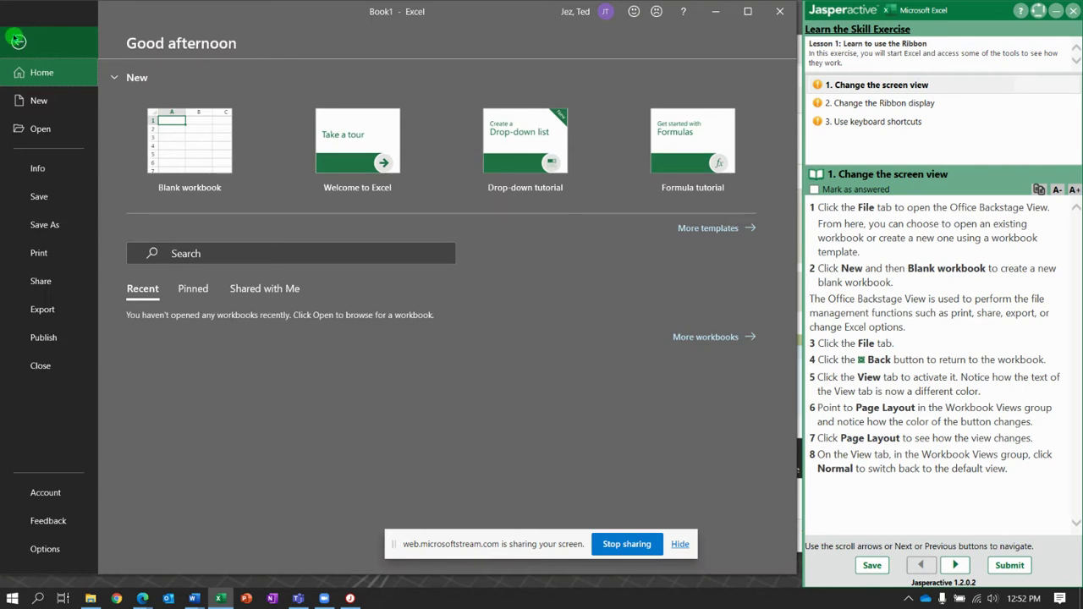
left_click(19, 42)
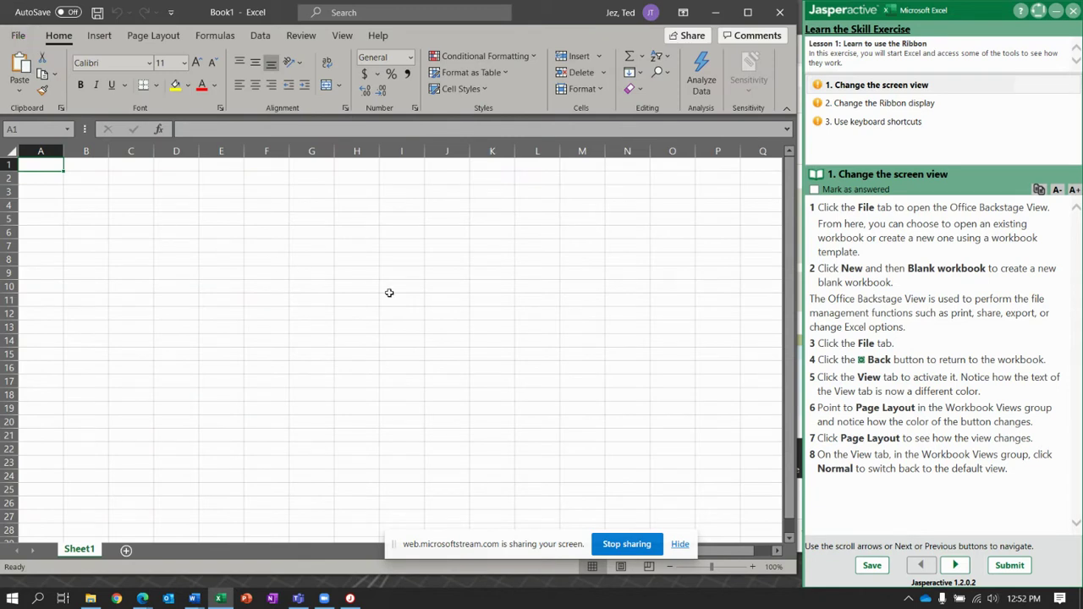
- On the View tab, select cell C4 and switch the sheet to Page Layout view
left_click(342, 35)
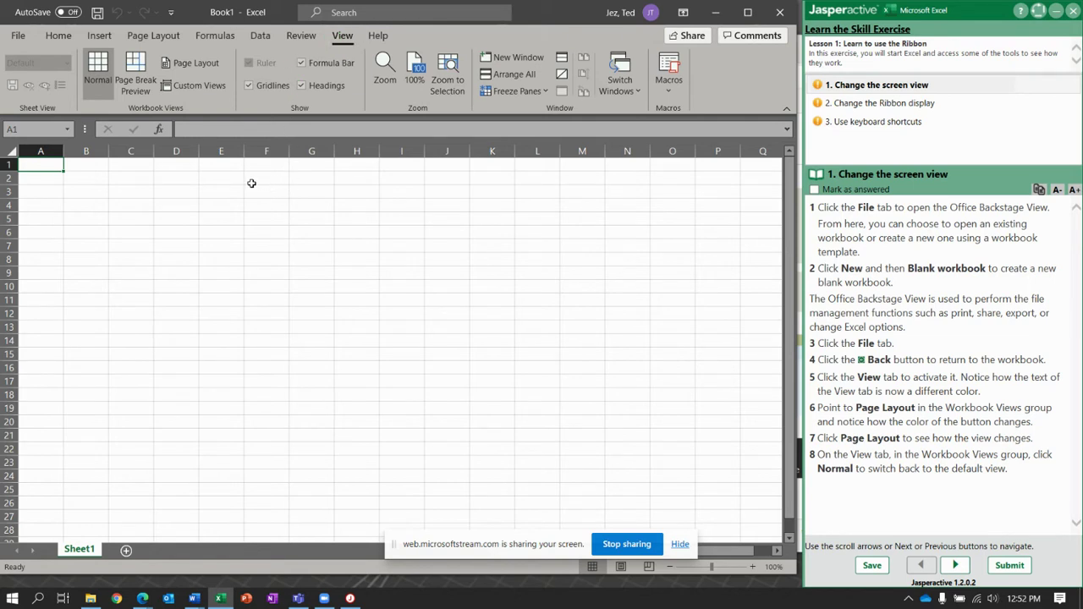
left_click(117, 202)
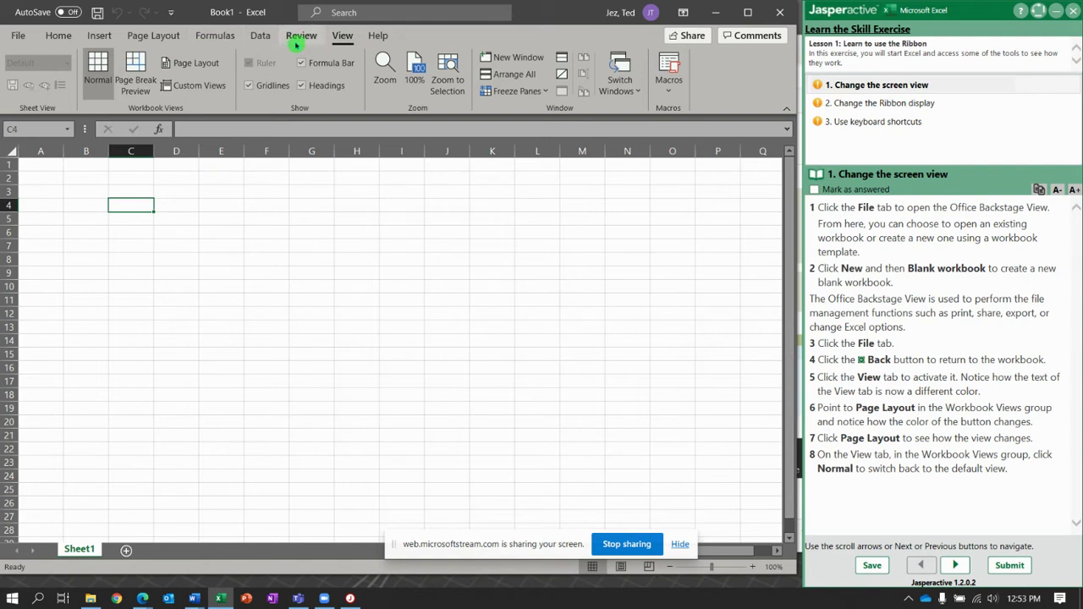
left_click(194, 64)
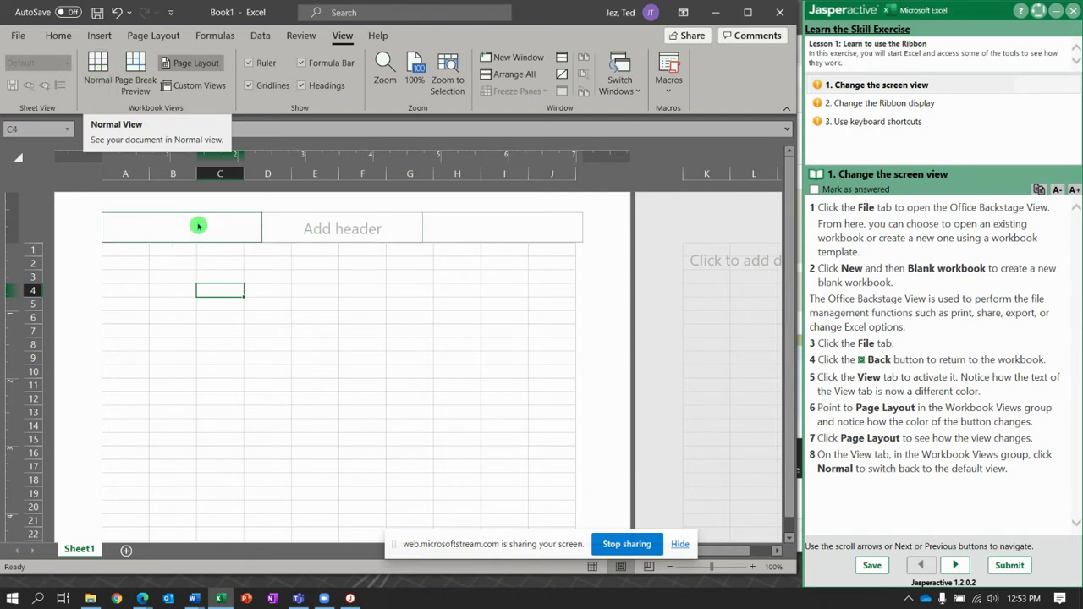
- Scroll through the Page Layout pages, return to Normal view, and advance the exercise
scroll(575, 234, "down", 5)
scroll(575, 237, "down", 3)
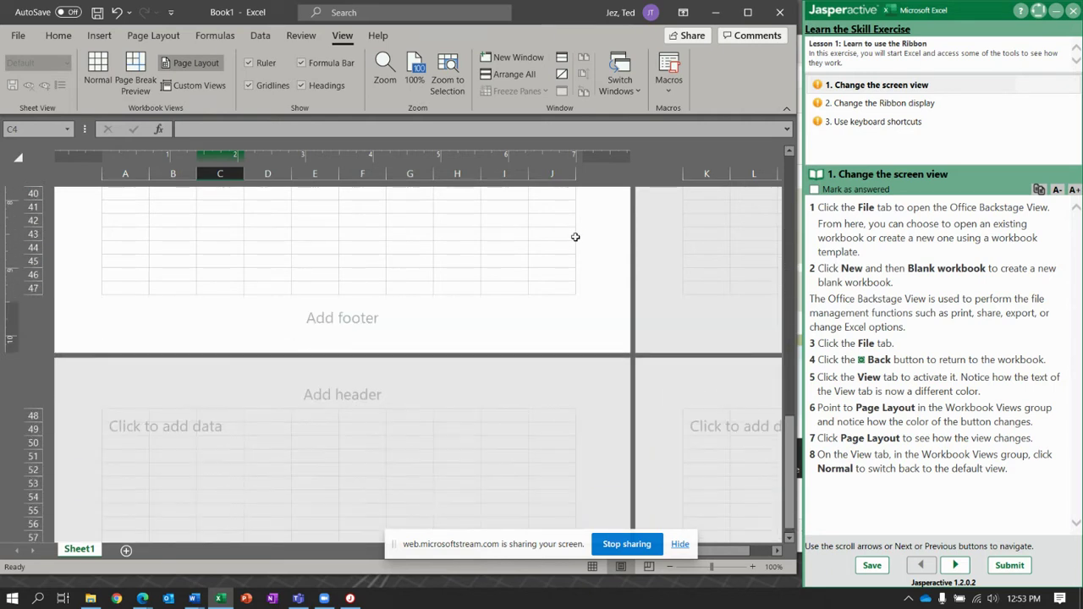
scroll(575, 237, "up", 3)
scroll(578, 238, "up", 10)
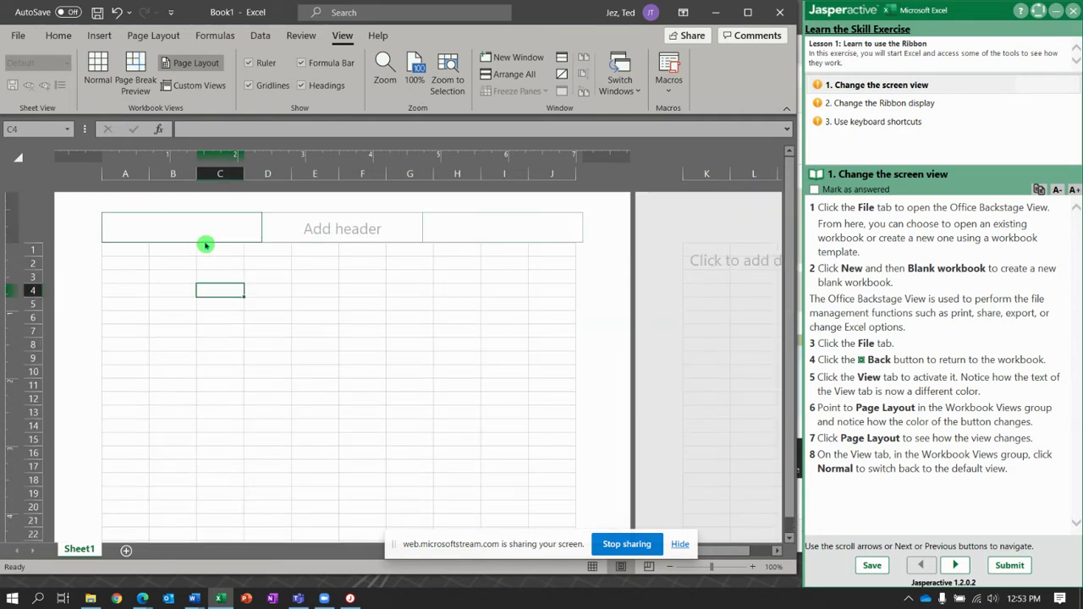
scroll(447, 361, "down", 3)
scroll(448, 361, "up", 3)
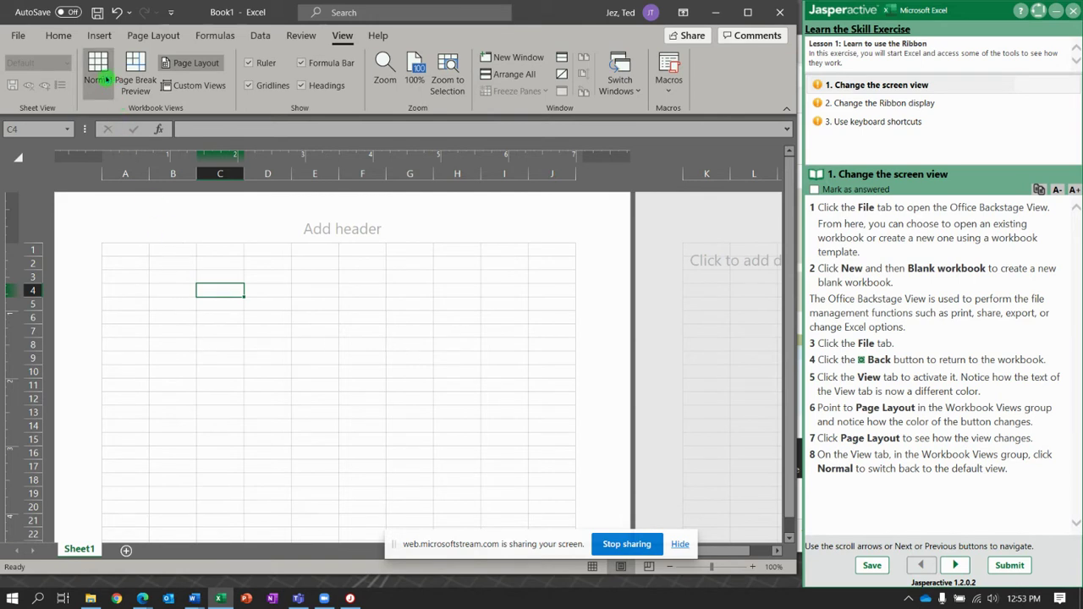
left_click(98, 76)
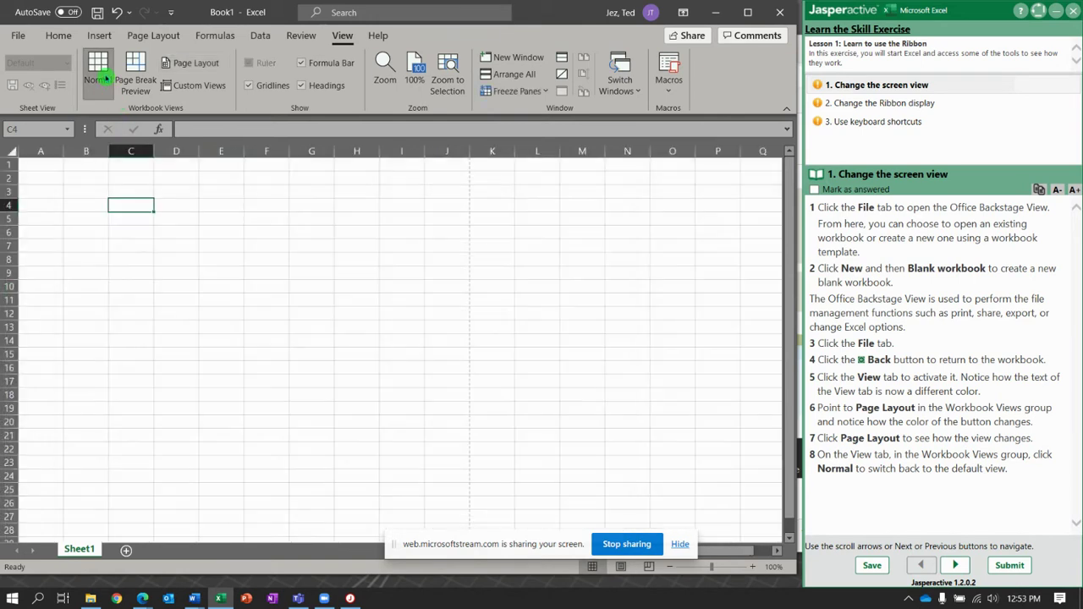
left_click(958, 565)
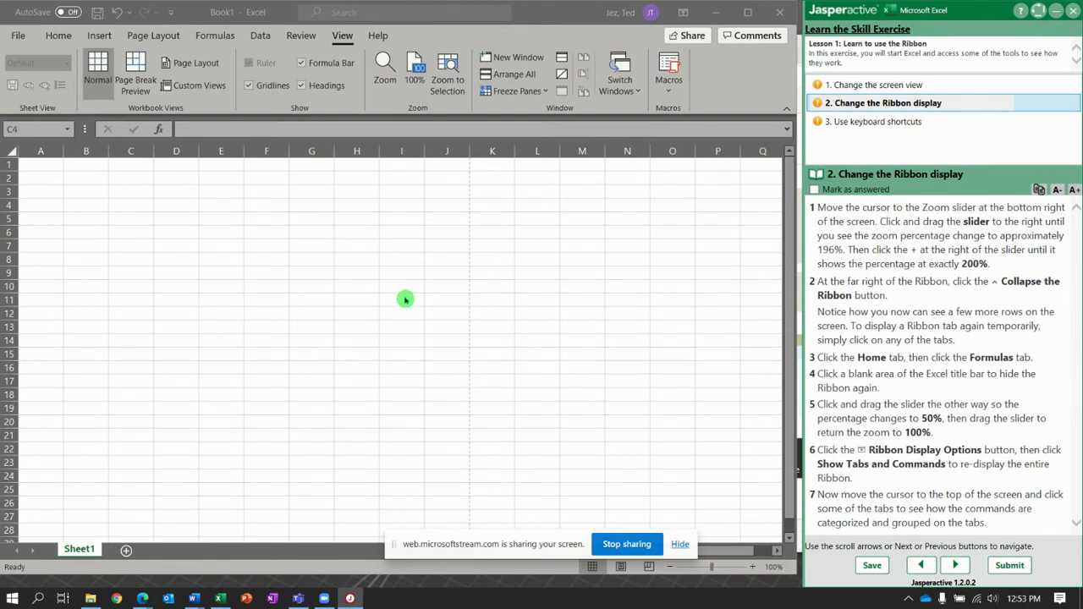
- Zoom the Book1 sheet to exactly 200% with the zoom slider
left_click_drag(551, 546, 288, 536)
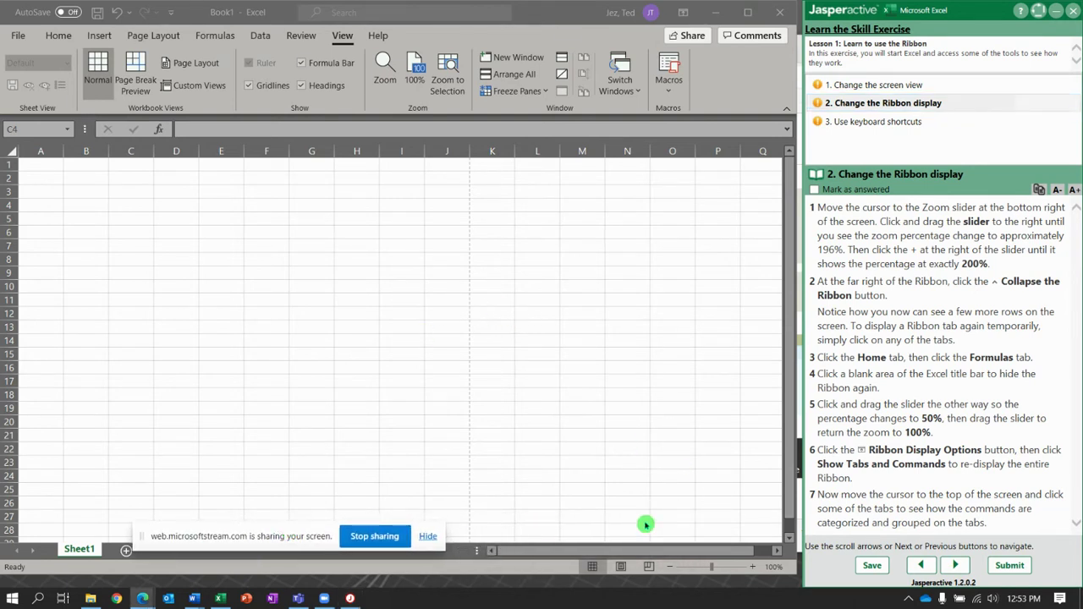
left_click(711, 568)
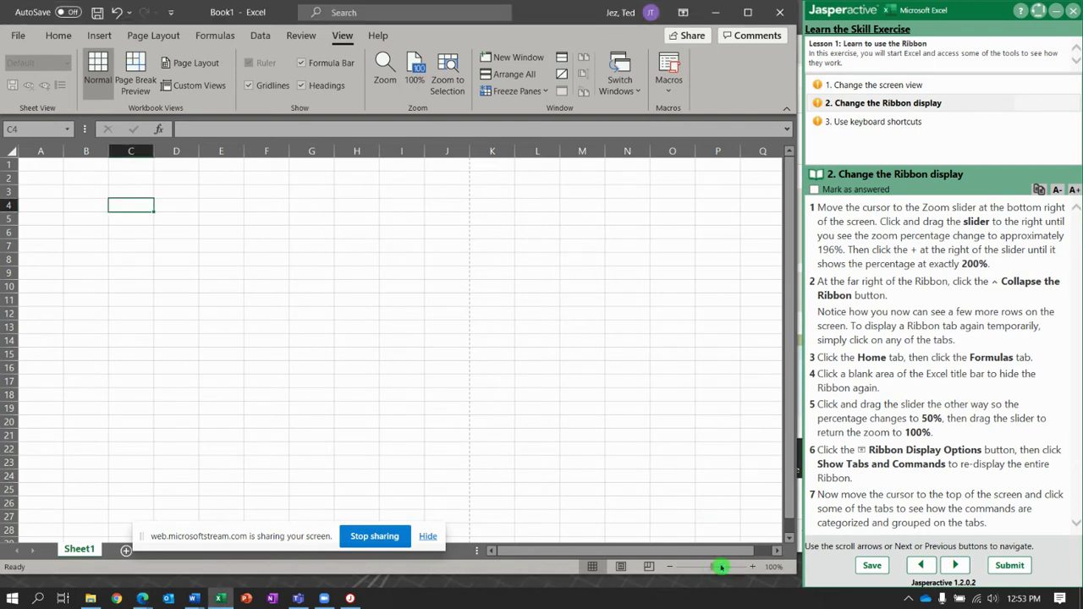
left_click_drag(710, 567, 725, 568)
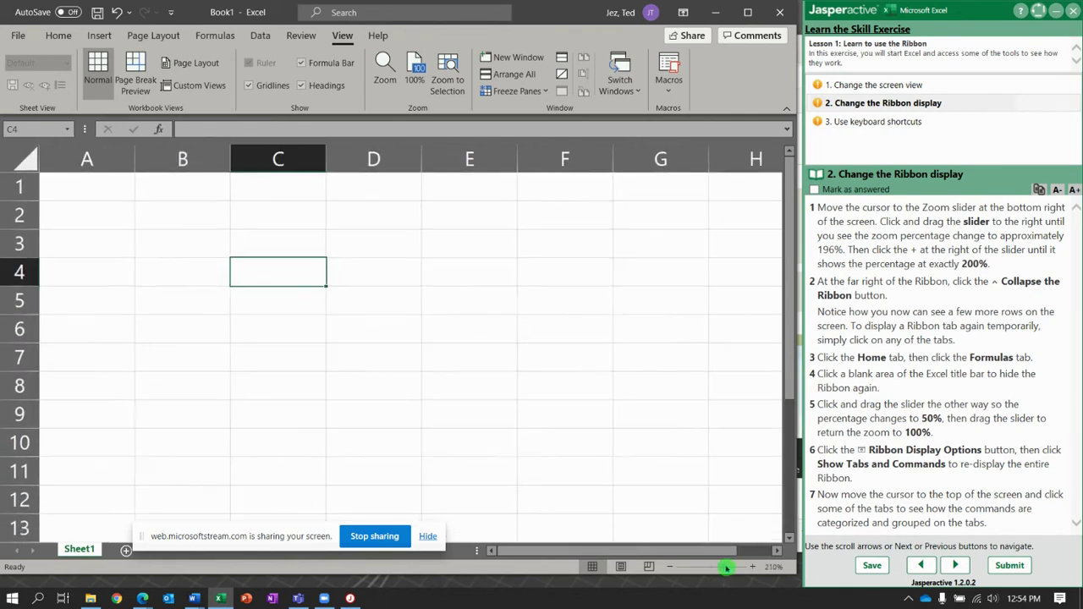
left_click(671, 568)
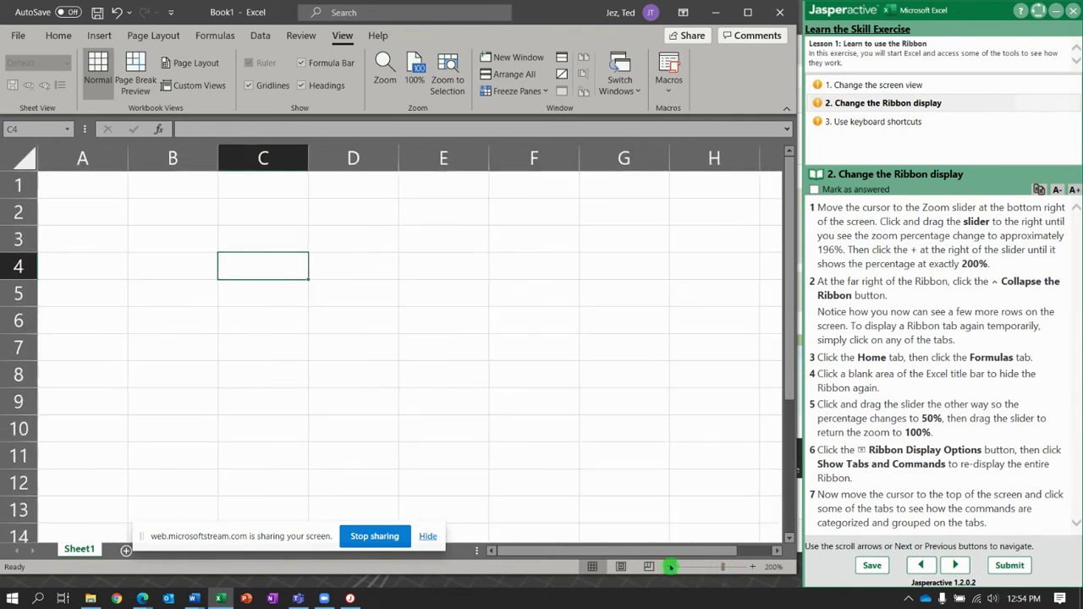
- Collapse the ribbon, peek at Review commands, dismiss the Comments notice, and pin the ribbon again
left_click(787, 109)
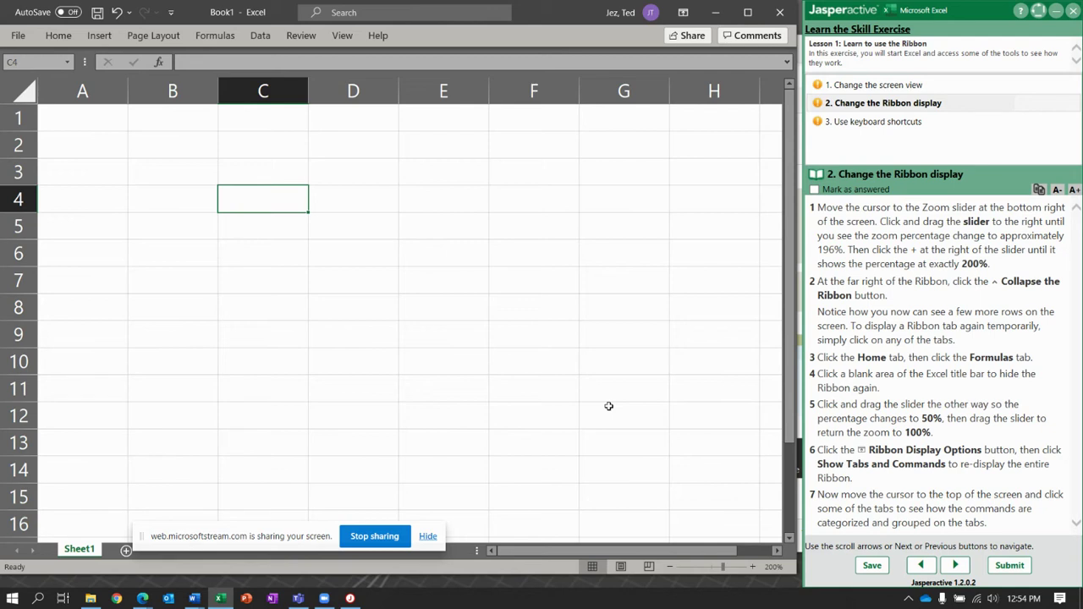
left_click(362, 51)
left_click(294, 20)
left_click(302, 35)
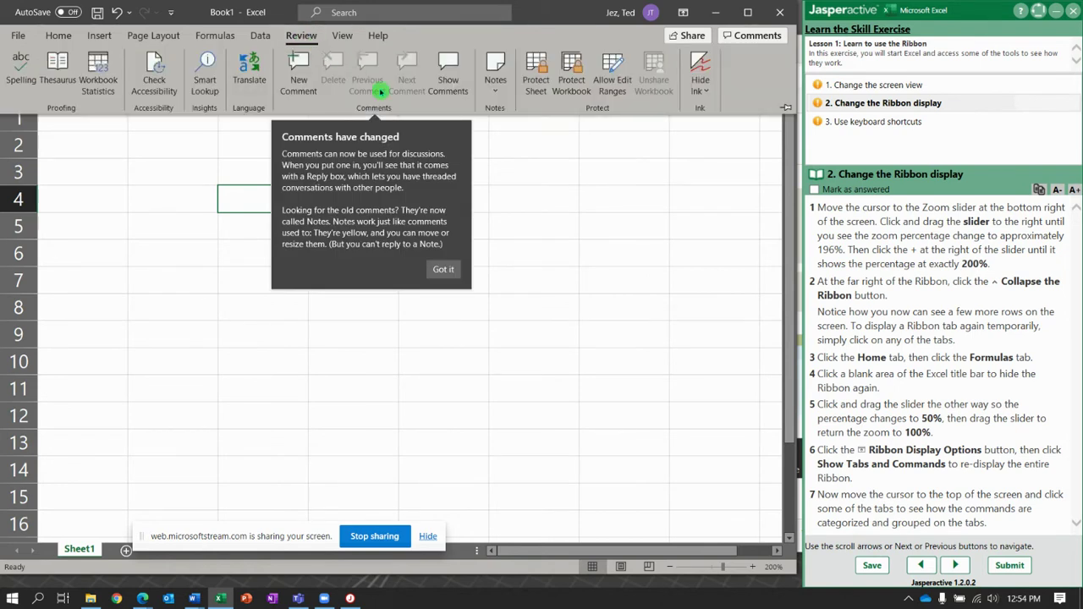
left_click(443, 269)
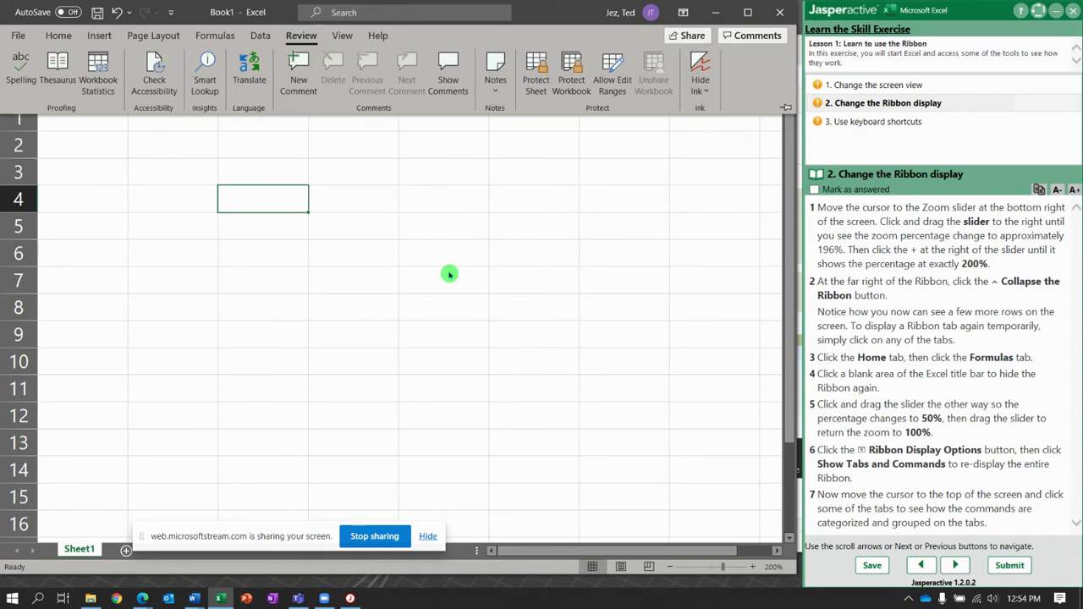
left_click(785, 107)
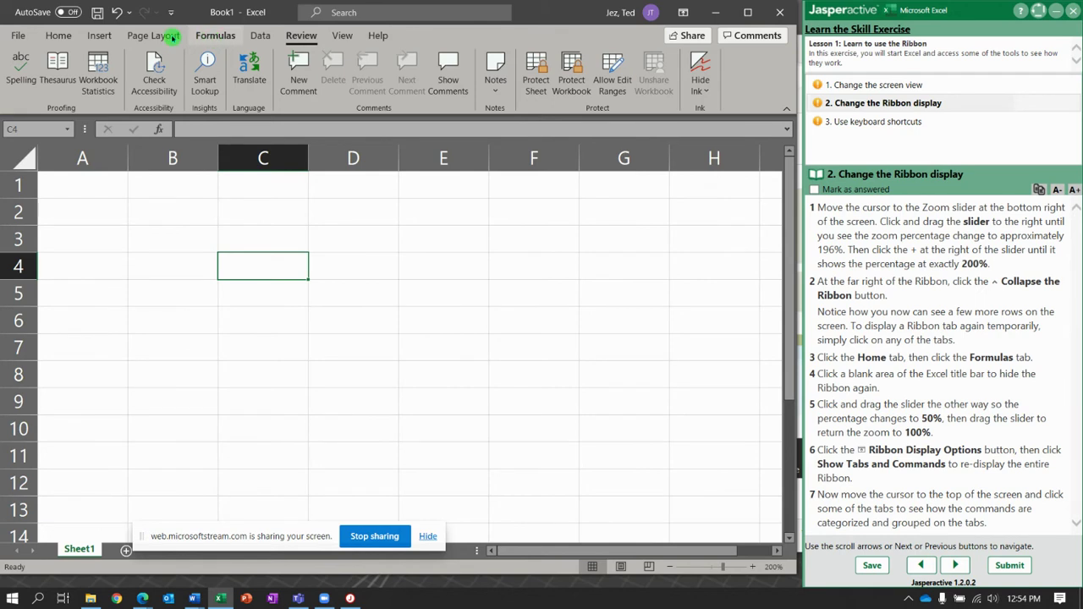
- Look at the Home and Formulas tabs, then collapse the ribbon to tab names only
left_click(52, 39)
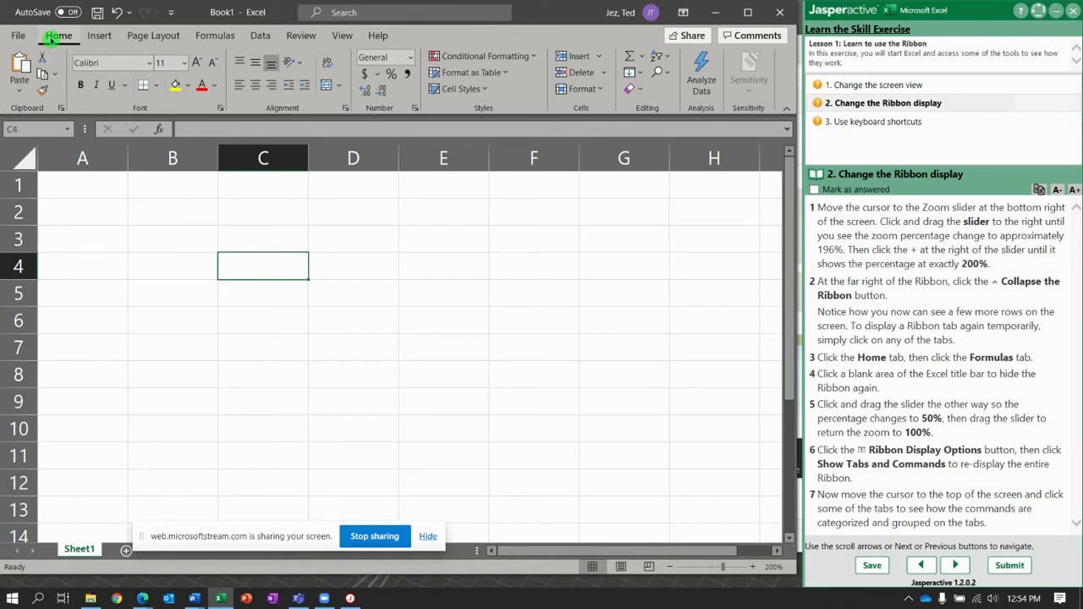
left_click(213, 35)
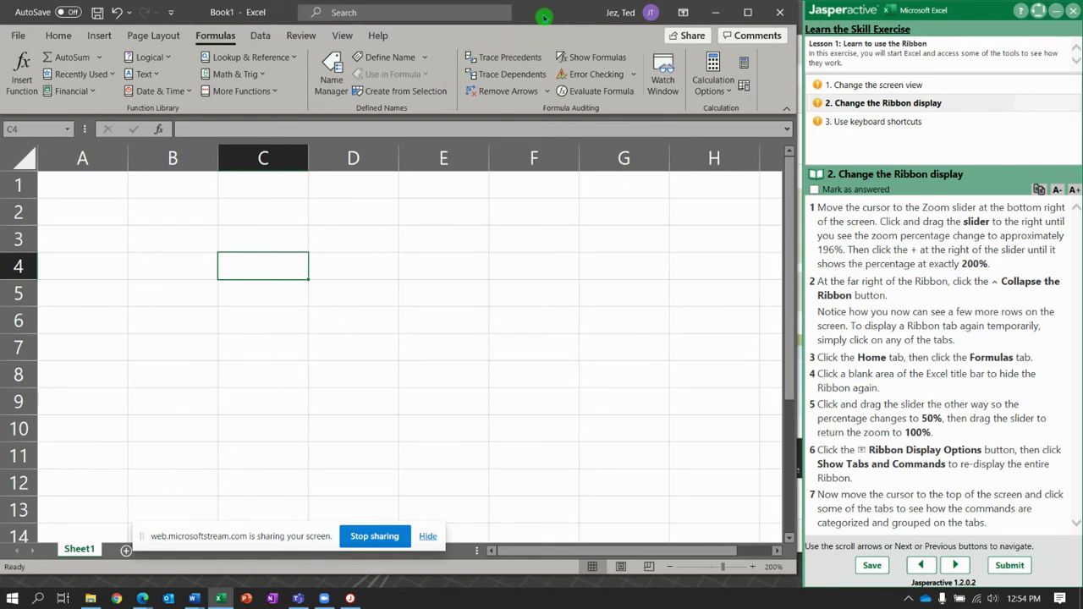
left_click(786, 109)
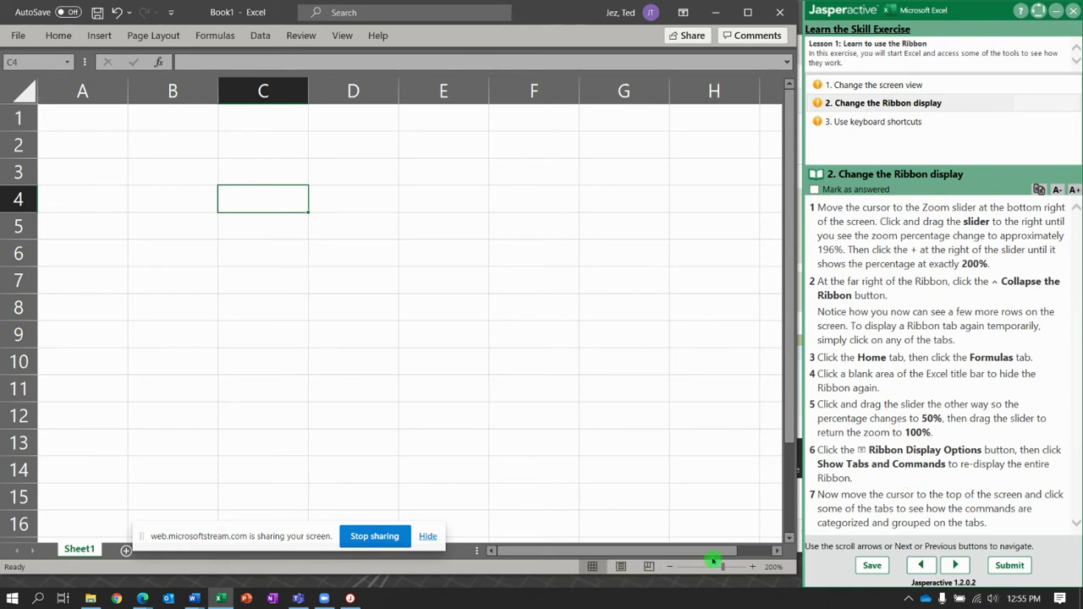
- Reduce the worksheet zoom to exactly 50%, then bring it back to 100%
left_click_drag(723, 566, 701, 572)
left_click(753, 566)
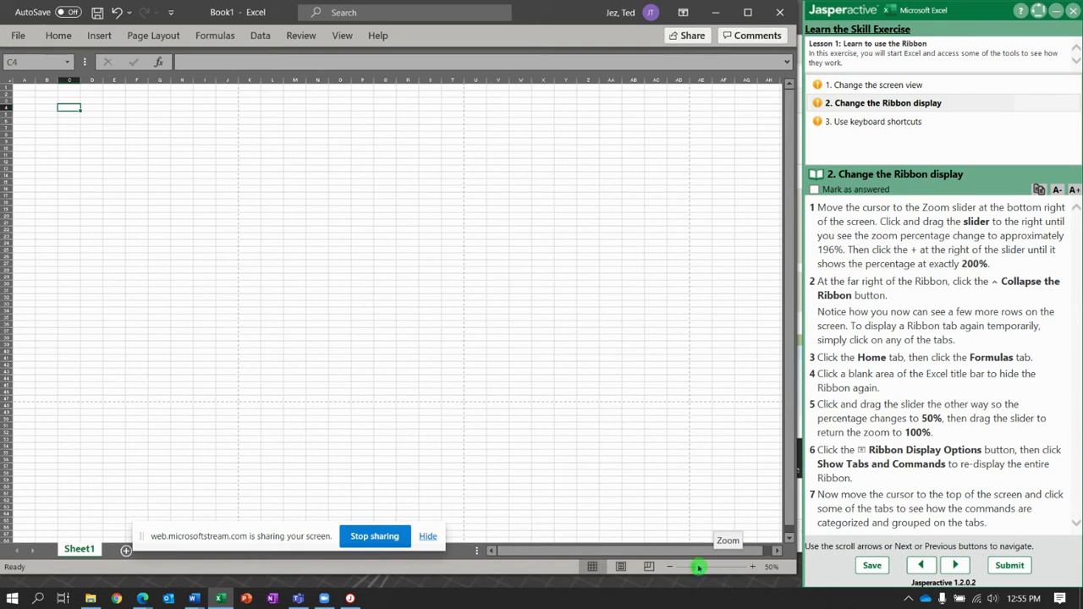
left_click_drag(695, 570, 712, 569)
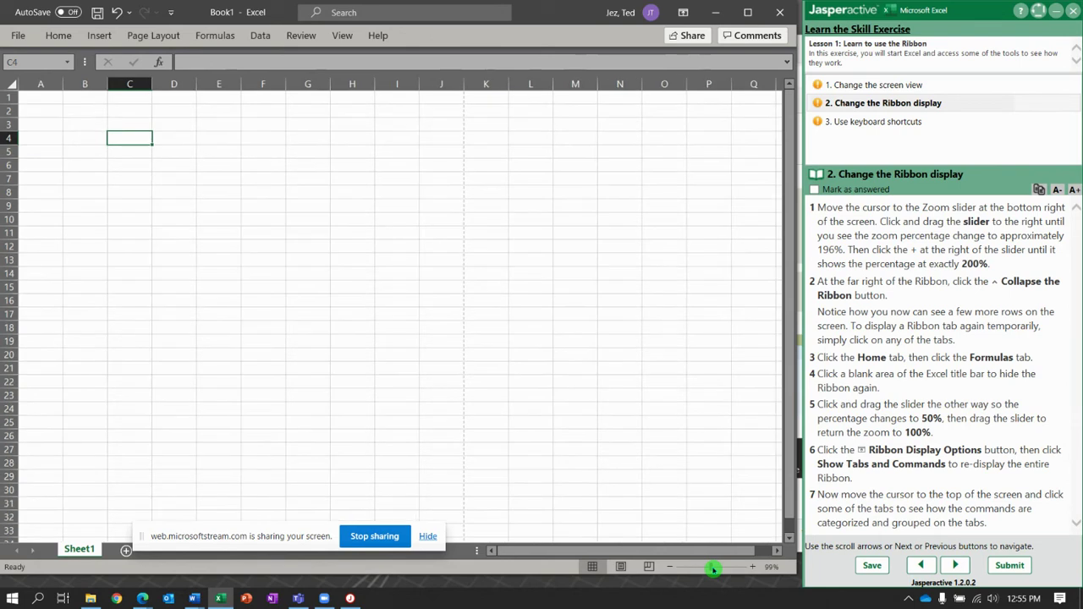
left_click(748, 567)
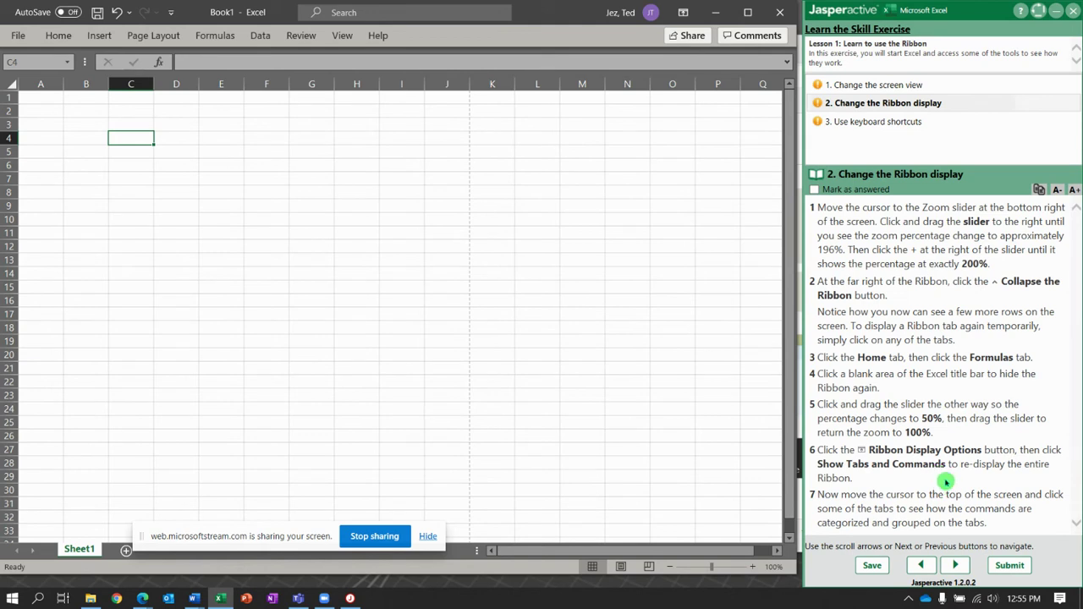
- Restore the full ribbon via Ribbon Display Options > Show Tabs and Commands
left_click(682, 14)
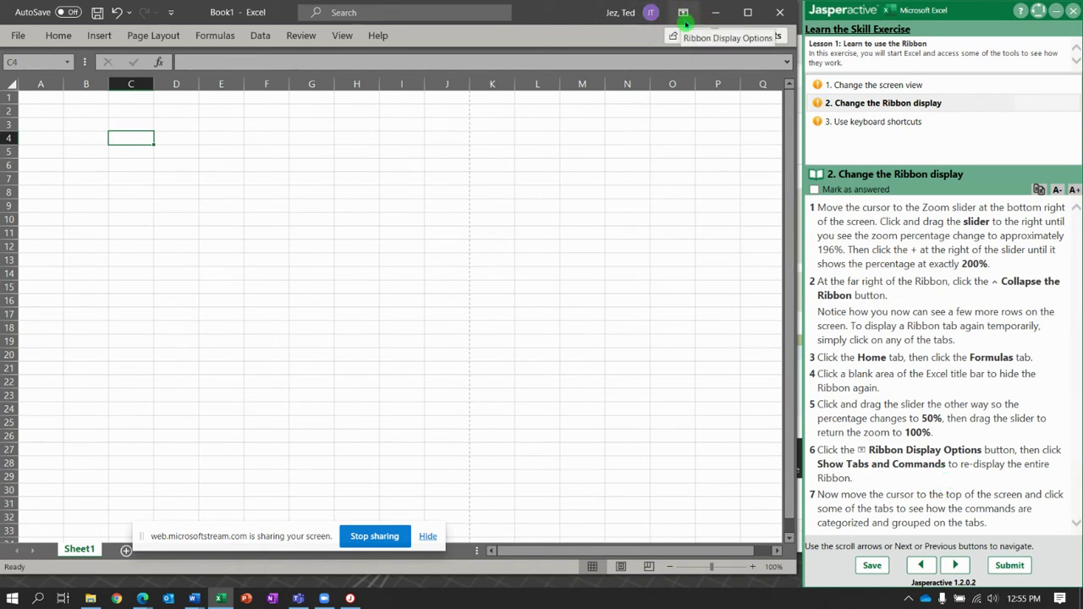
left_click(683, 17)
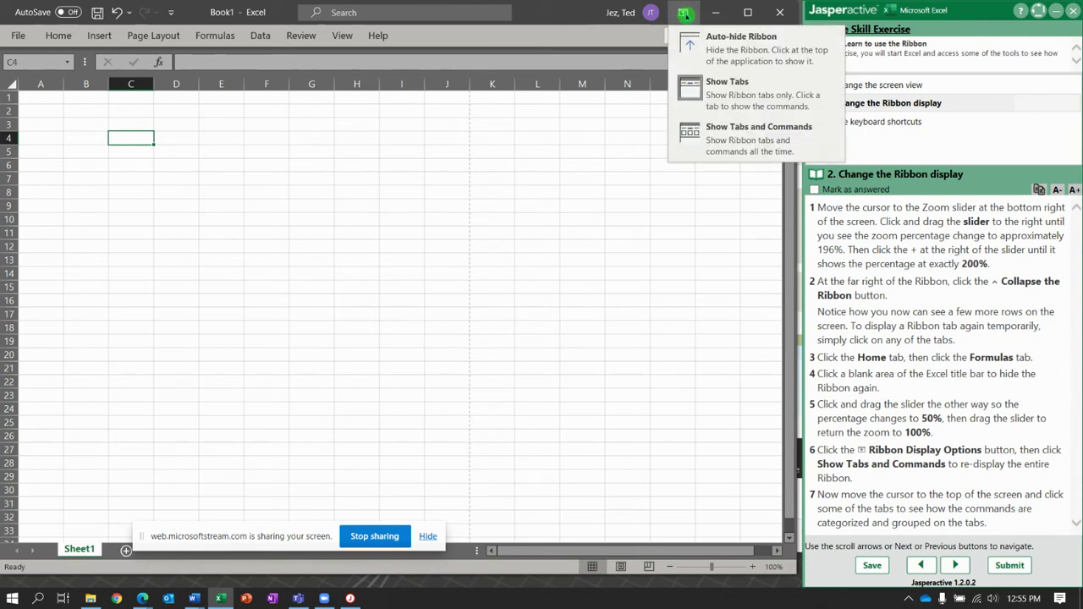
left_click(749, 127)
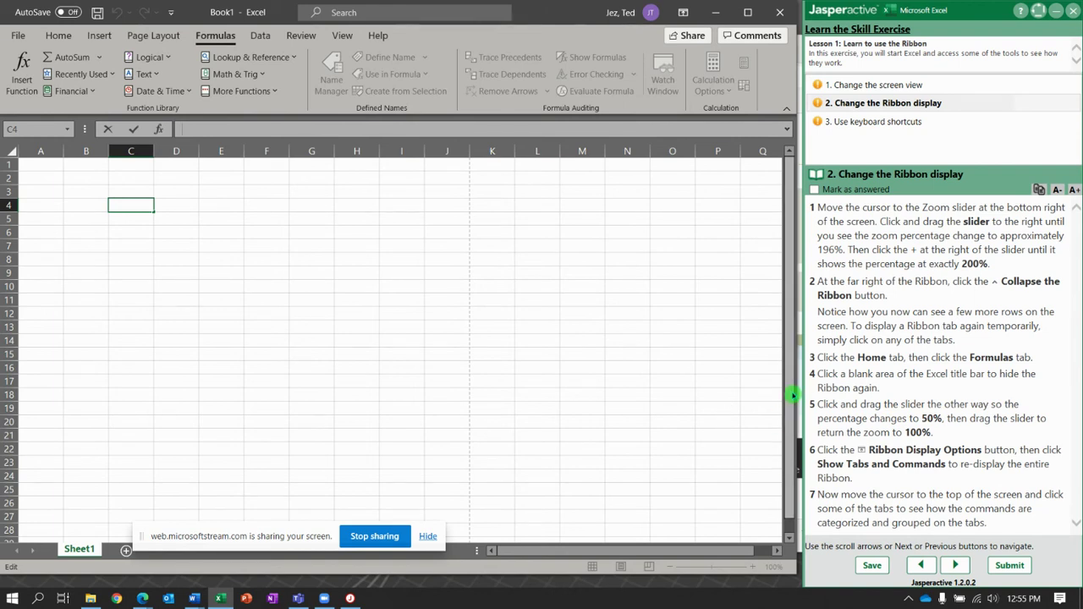
- Advance the Jasperactive exercise to step 3, Use keyboard shortcuts
left_click(956, 565)
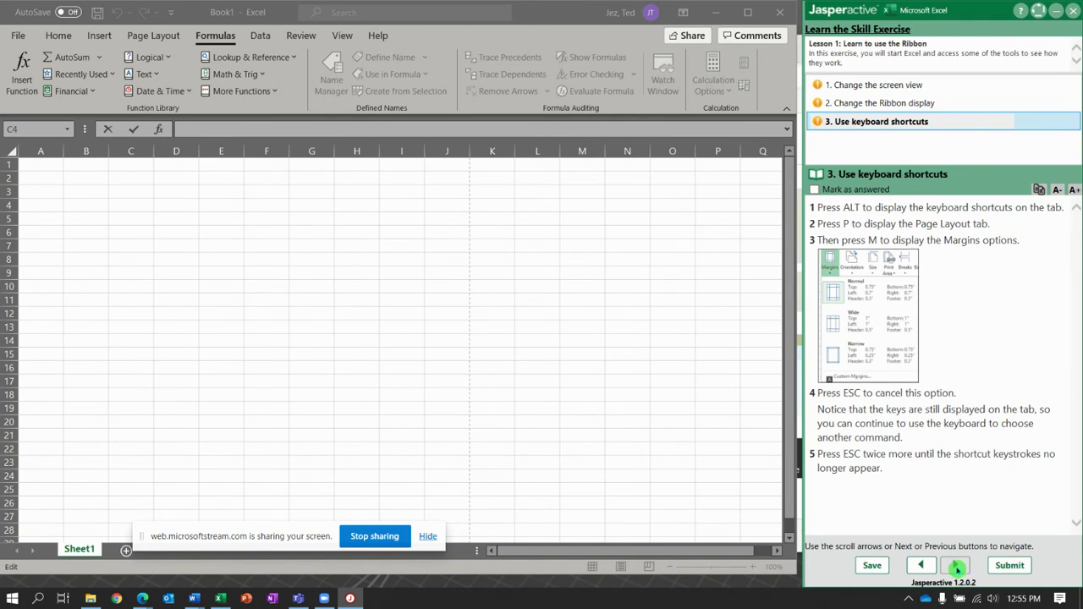
left_click(920, 565)
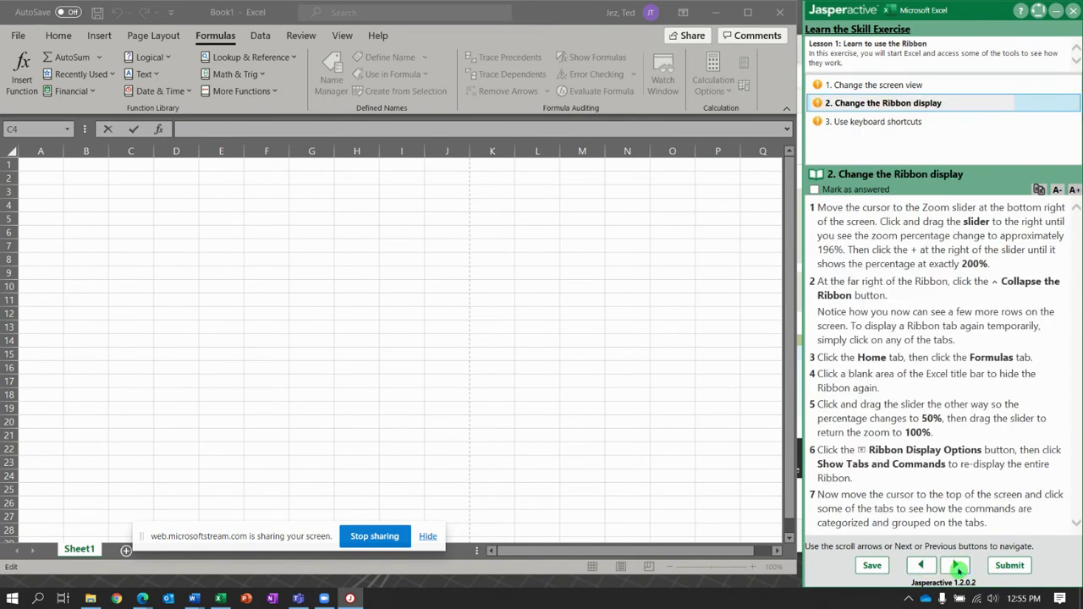
left_click(956, 566)
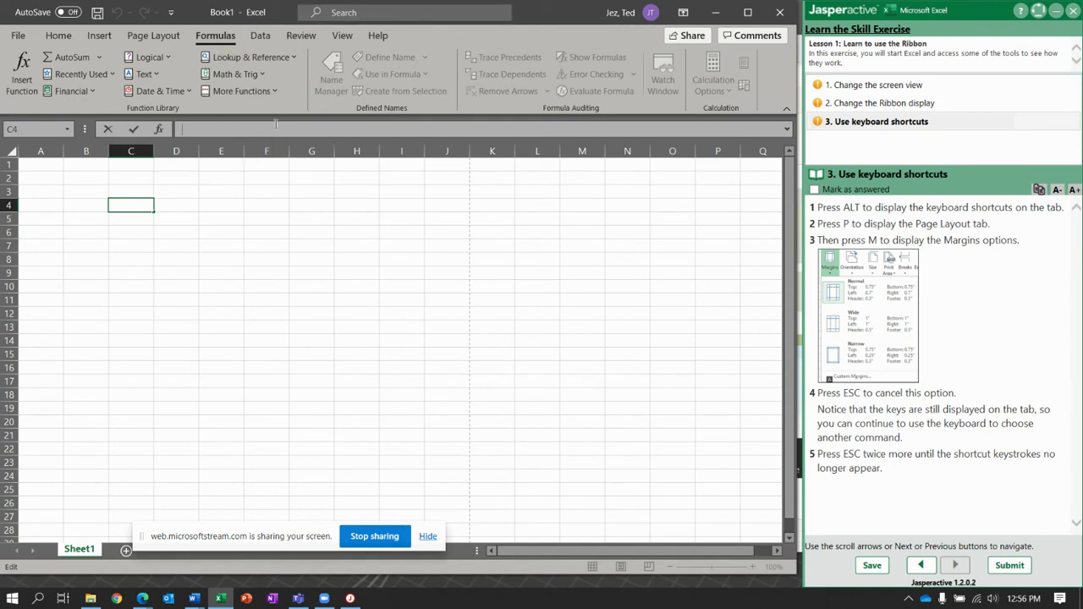
- Show the Page Layout commands with the Alt, P keyboard shortcuts
key("alt")
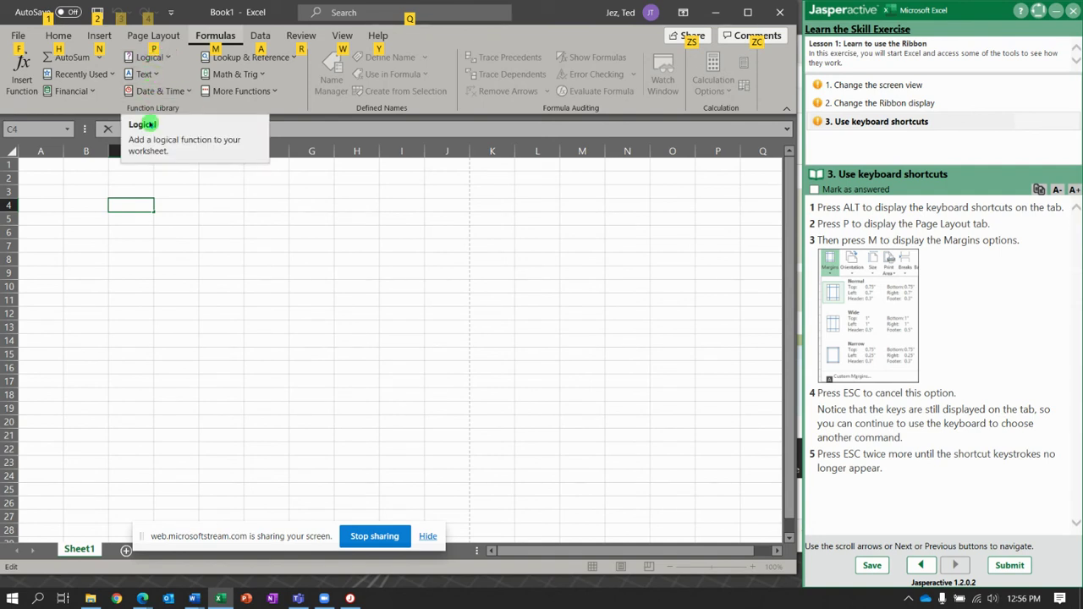
key("p")
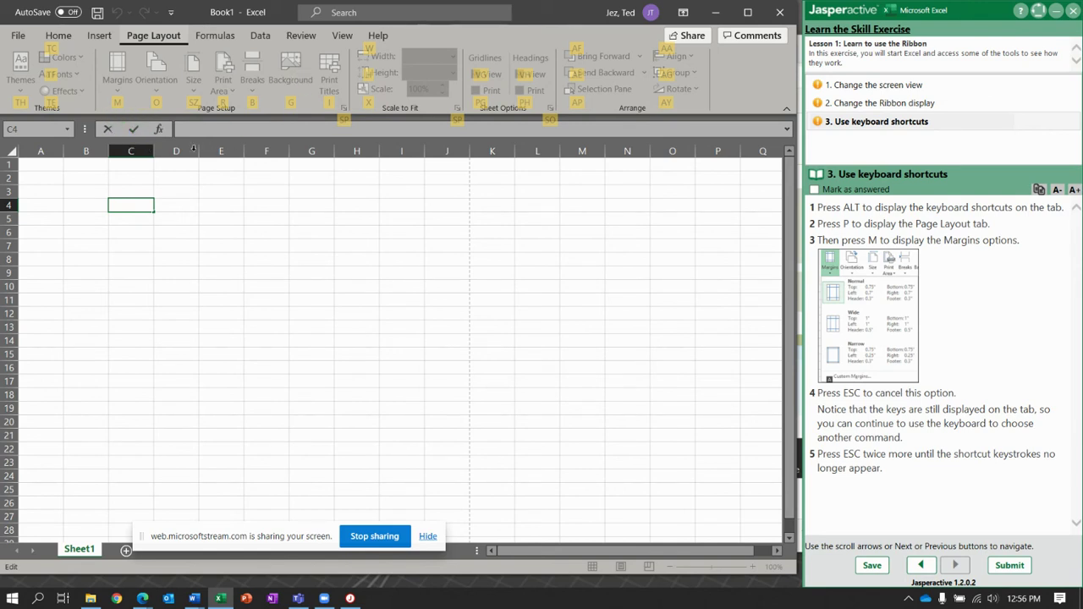
left_click(249, 206)
- Browse the Margins presets with Alt, P, M and cancel without changing margins
key("alt")
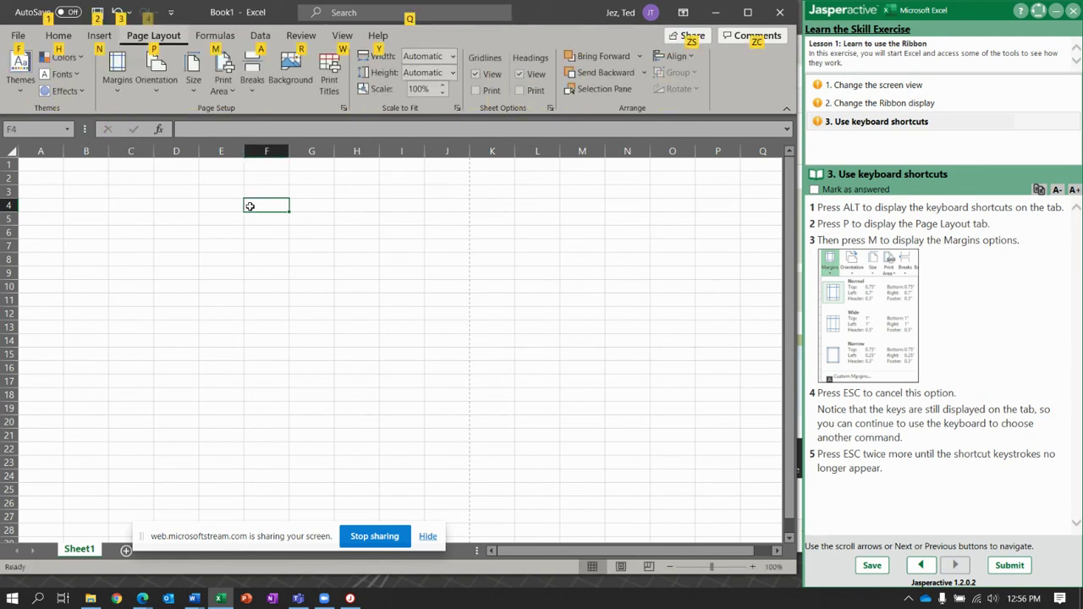
key("p")
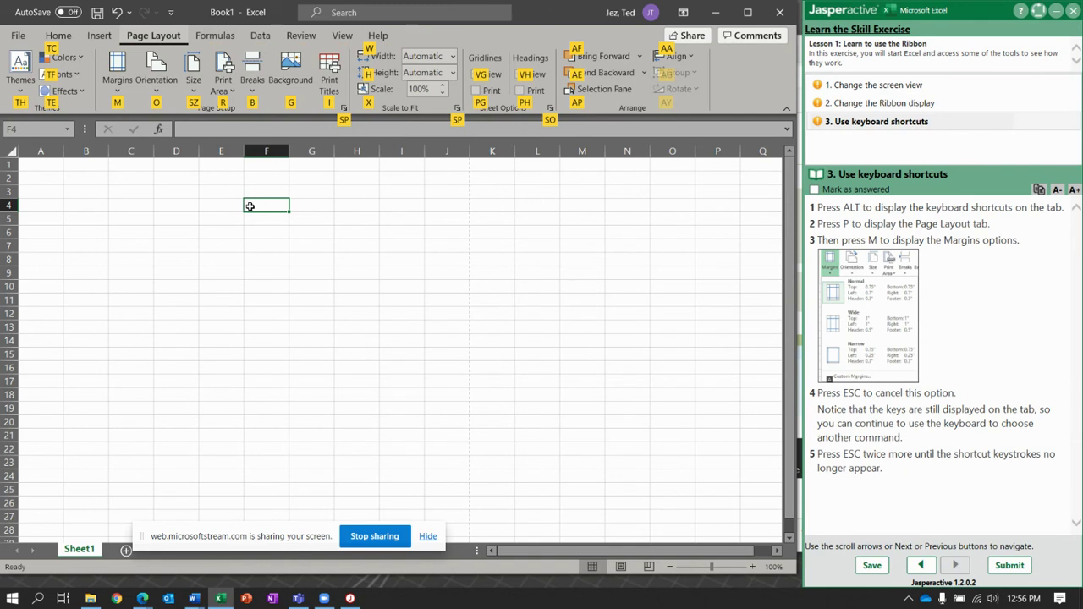
key("m")
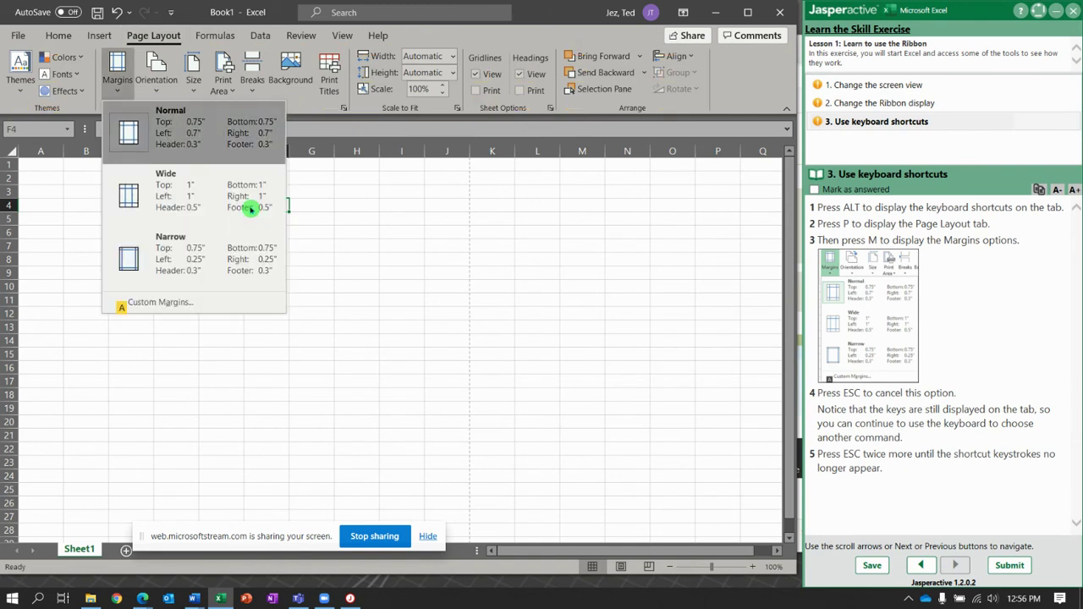
key("Down")
key("Down")
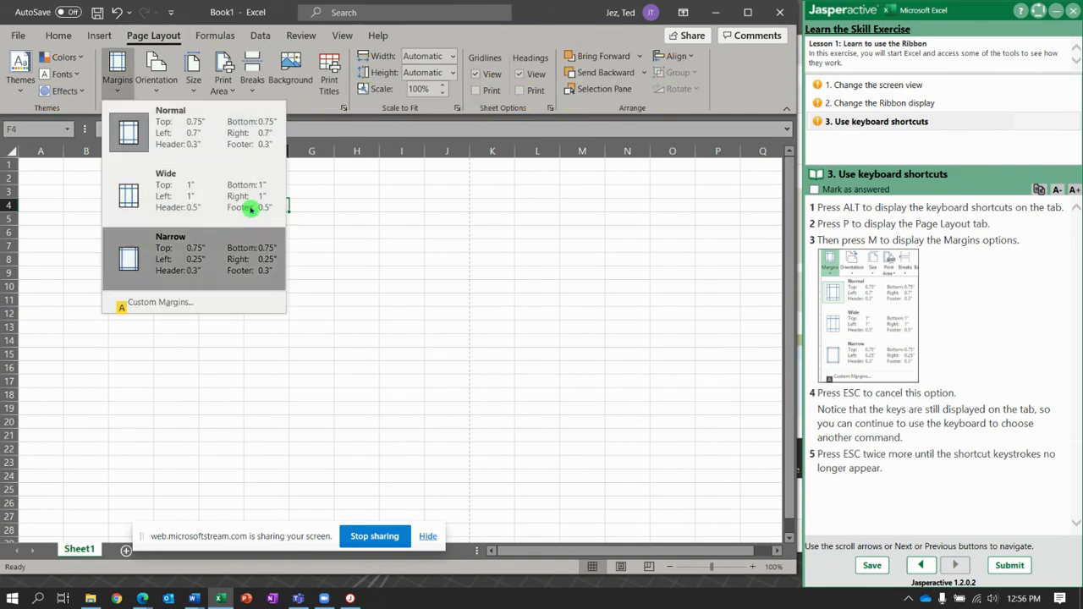
key("Up")
key("Up")
key("Down")
key("Down")
key("Down")
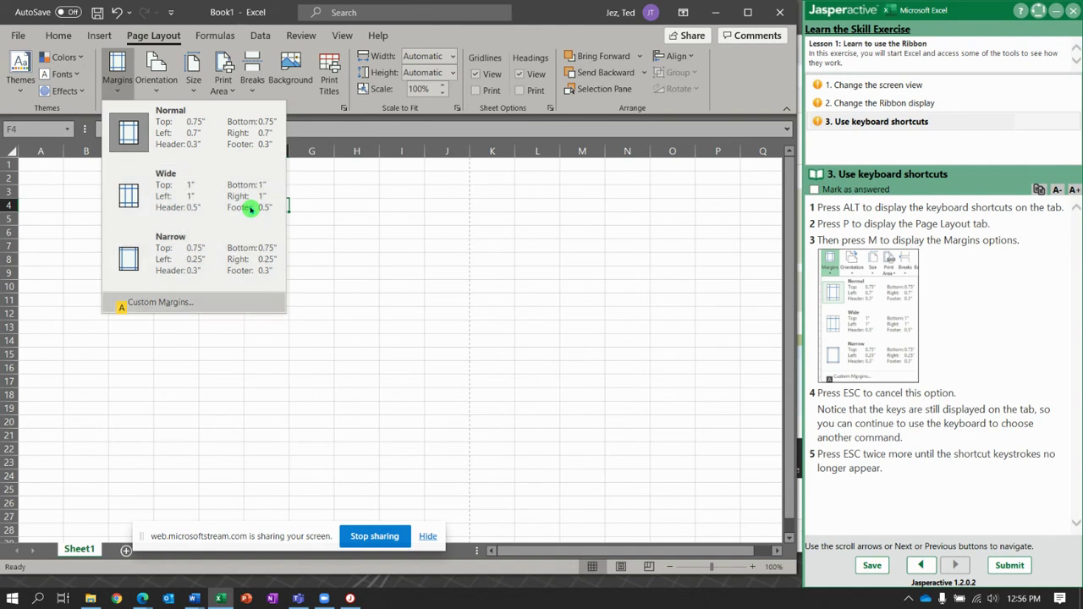
key("Up")
key("Up")
key("Up")
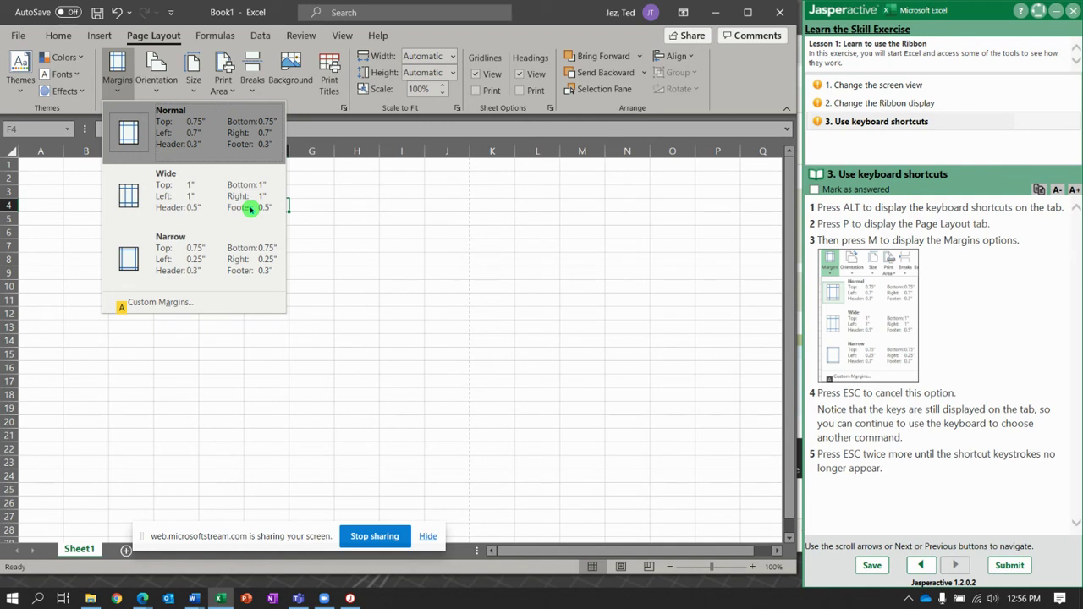
key("Escape")
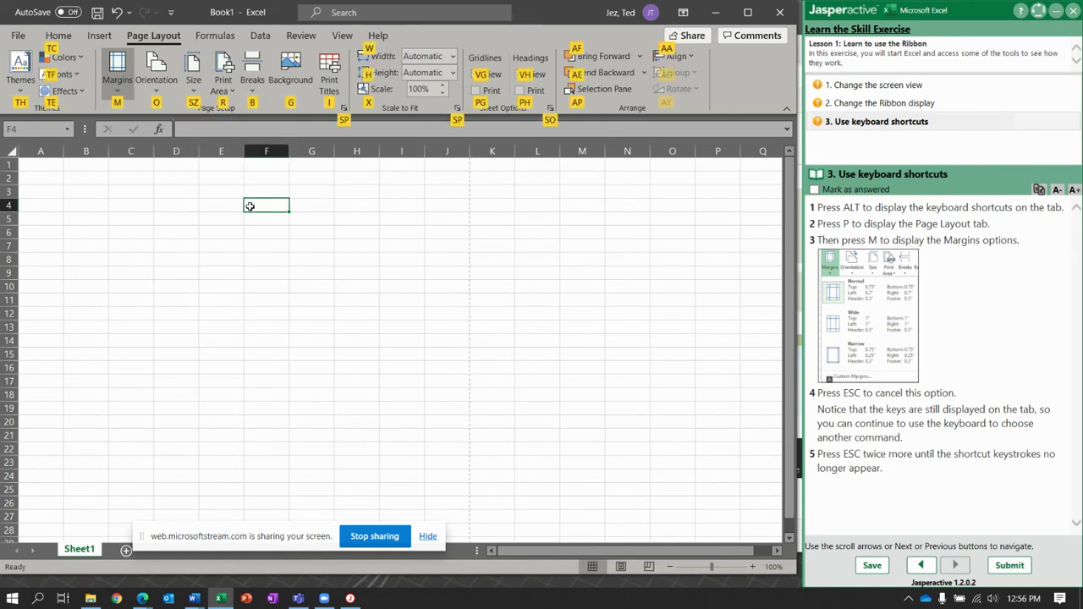
key("Escape")
key("Escape")
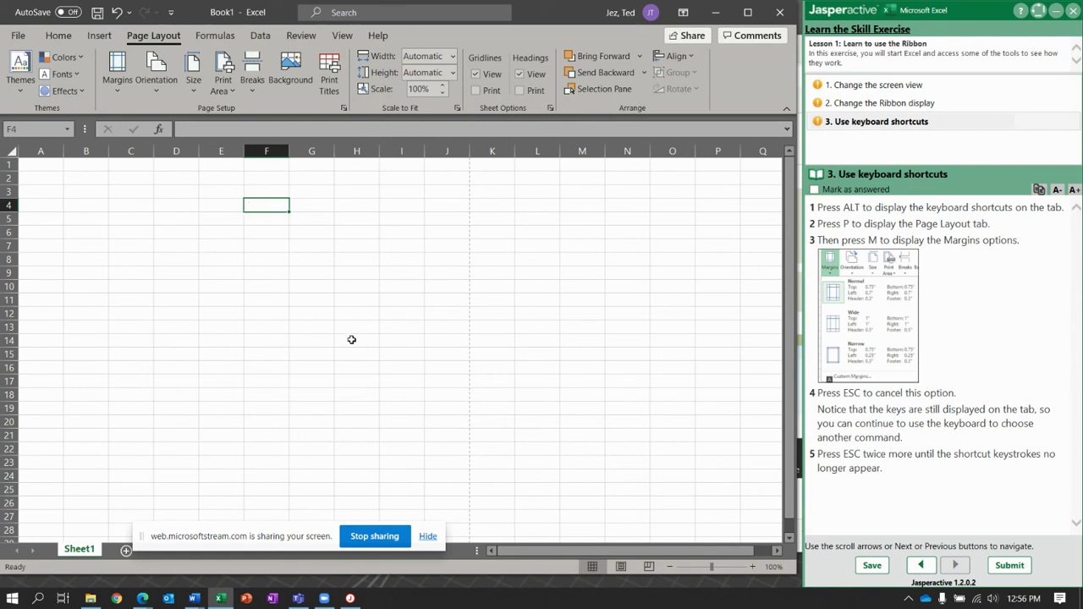
- Submit the exercise results for scoring and return to Jasperactive
left_click(1014, 565)
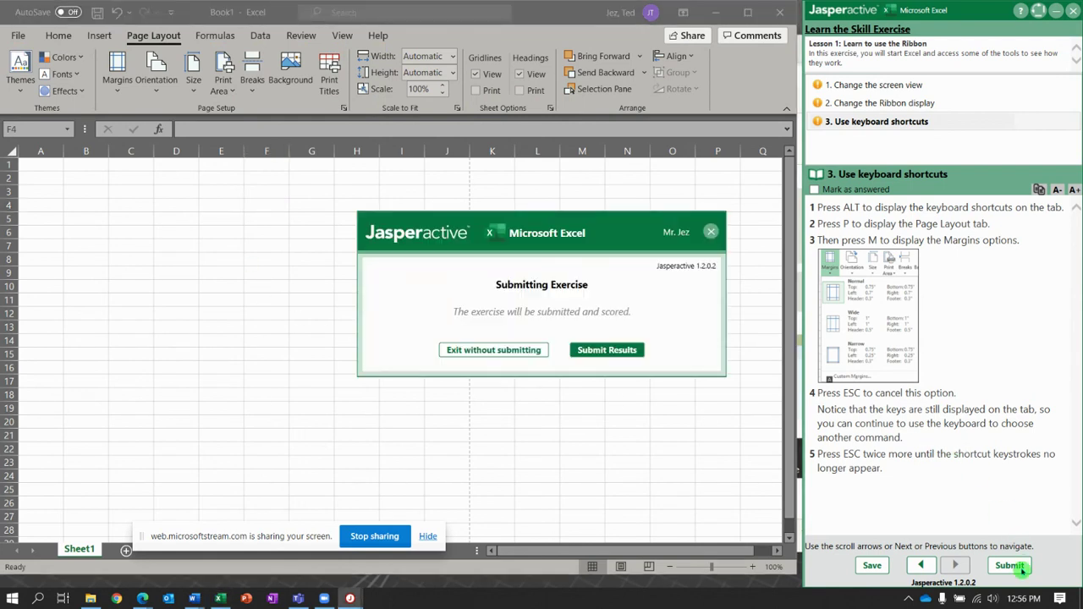
left_click(622, 353)
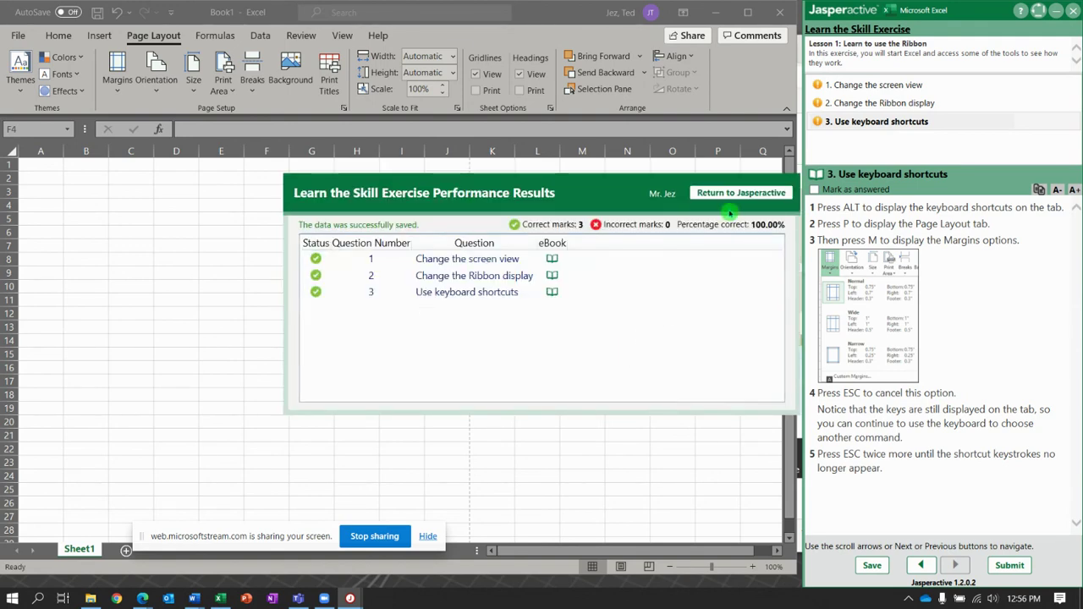
left_click(741, 193)
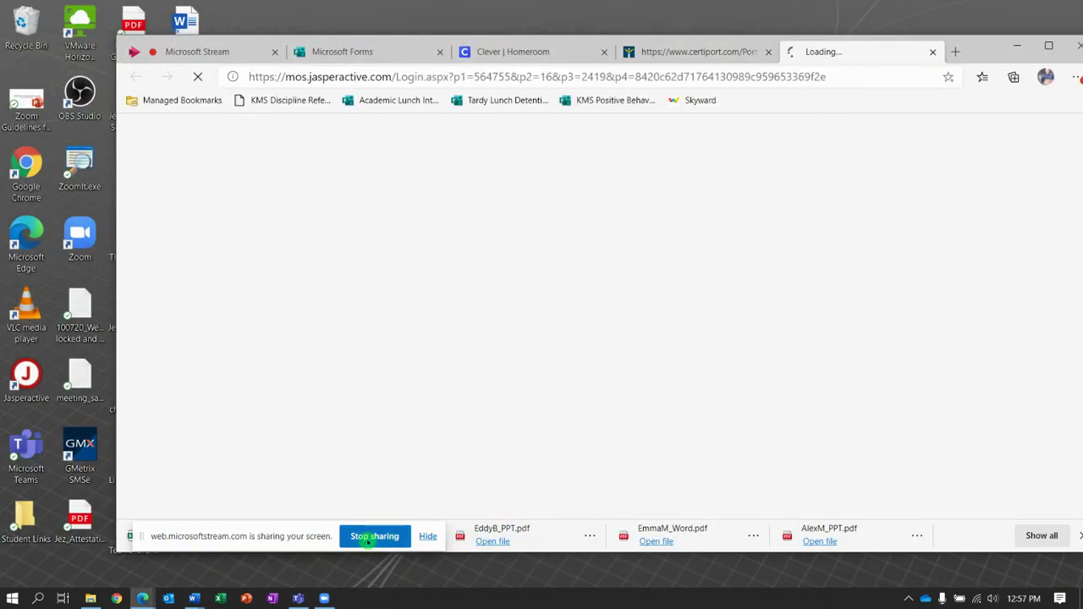